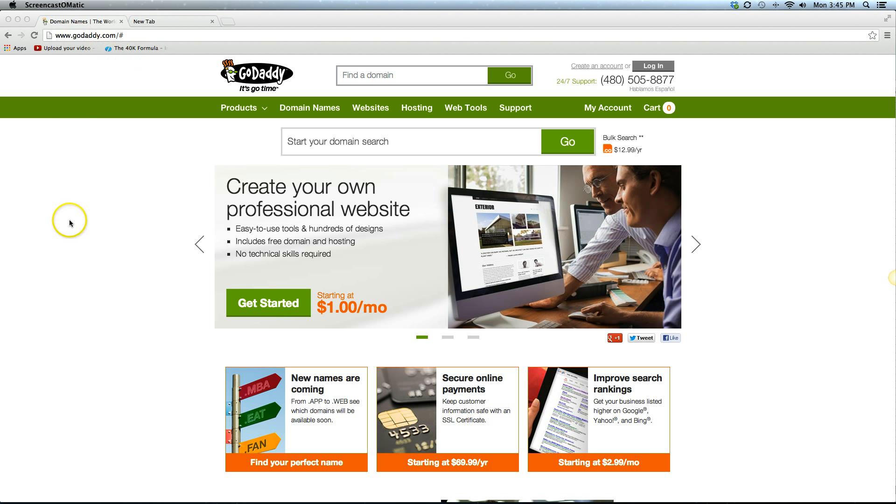
Search for the domain name DansElectric and examine the availability of DansElectric.com
click(372, 74)
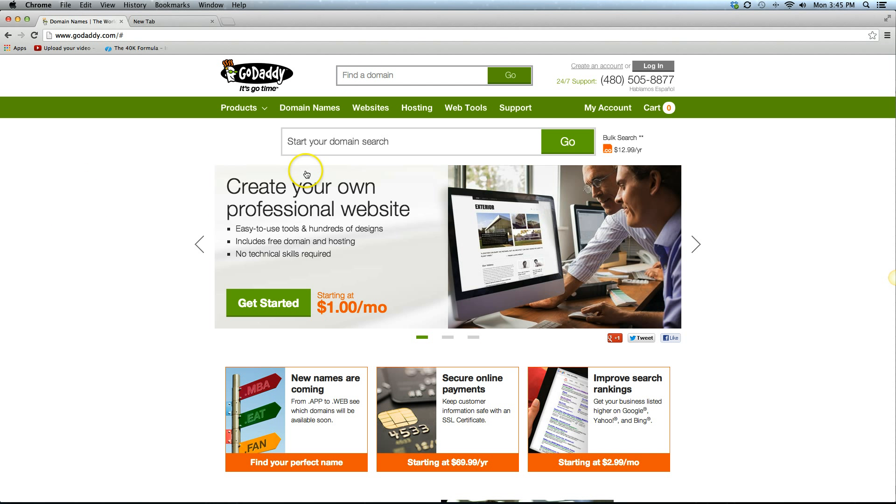
click(318, 145)
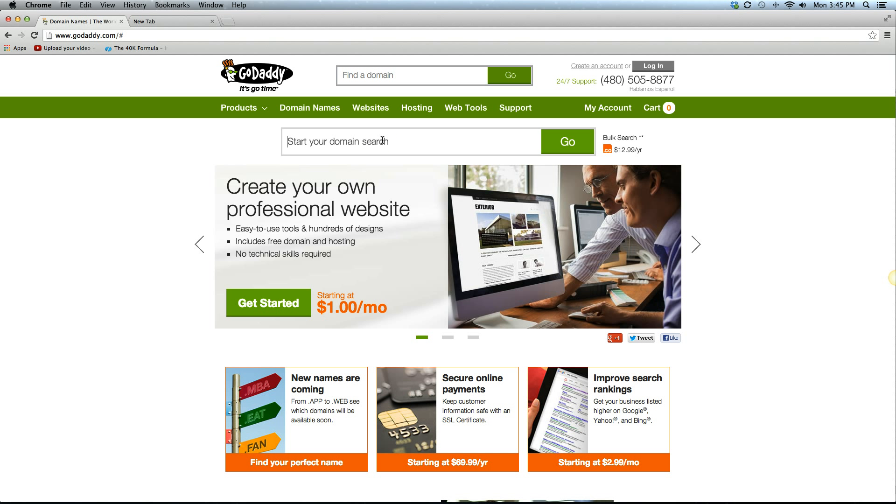
text(D)
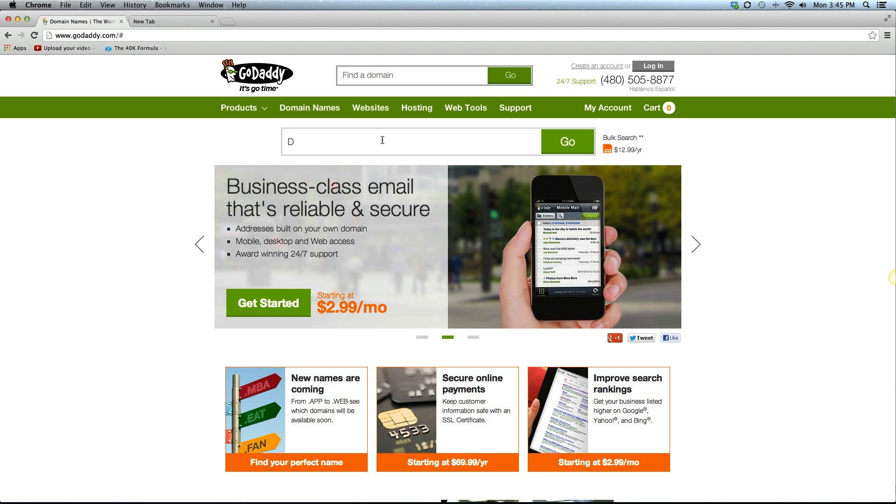
text(ansElecri)
key(BackSpace)
key(BackSpace)
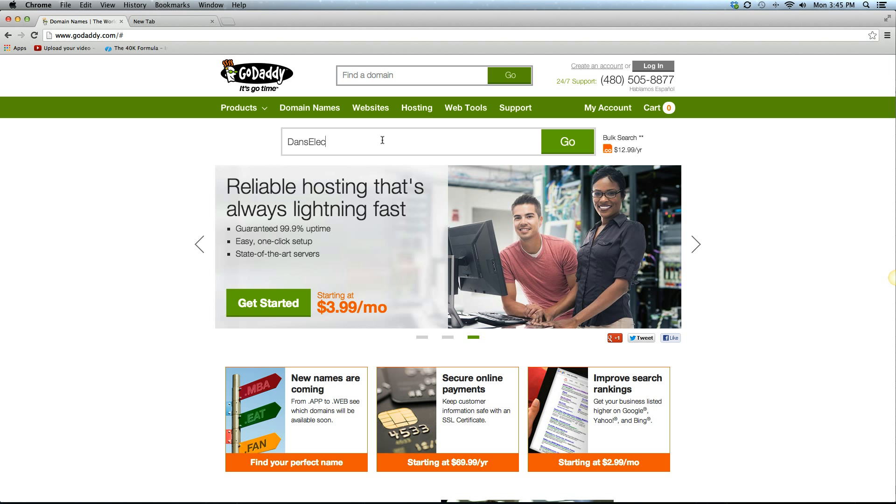
text(tric)
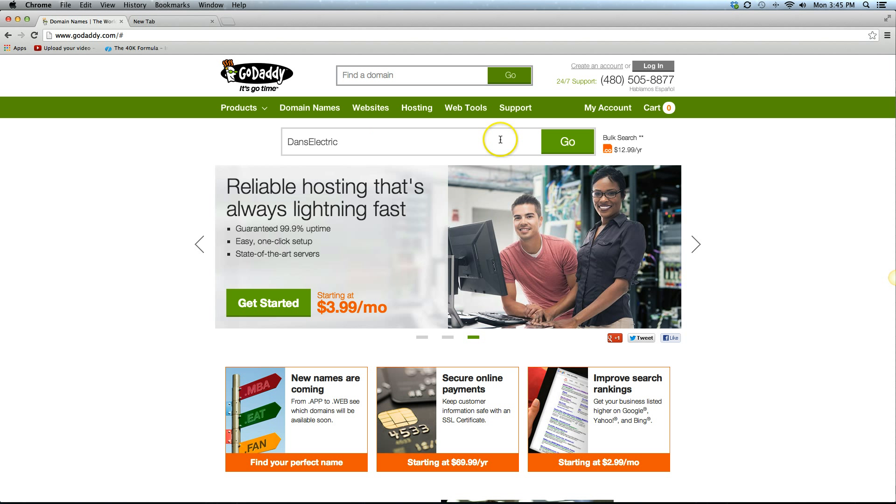
click(583, 145)
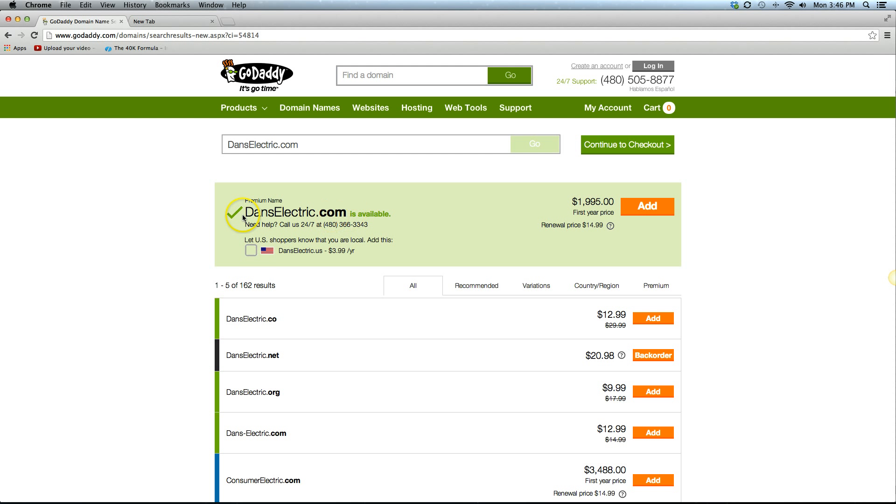
drag(245, 212, 342, 211)
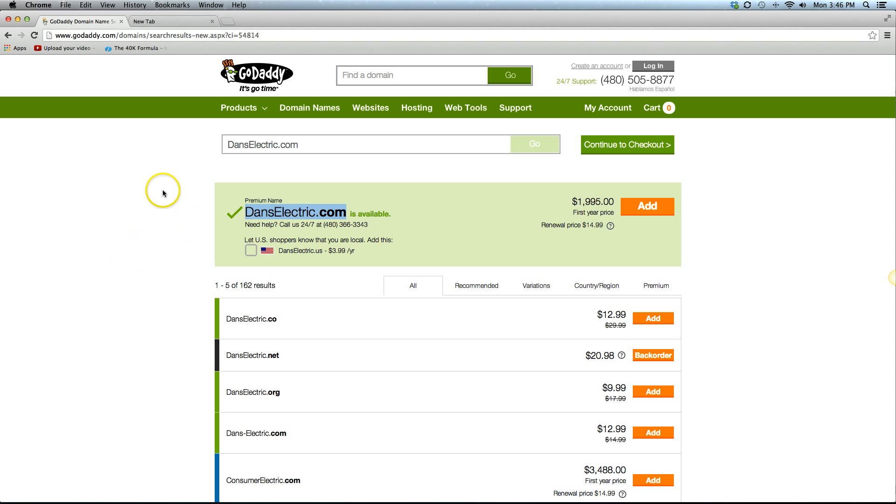
Log in to the existing GoDaddy account with the customer number and the account password
click(660, 67)
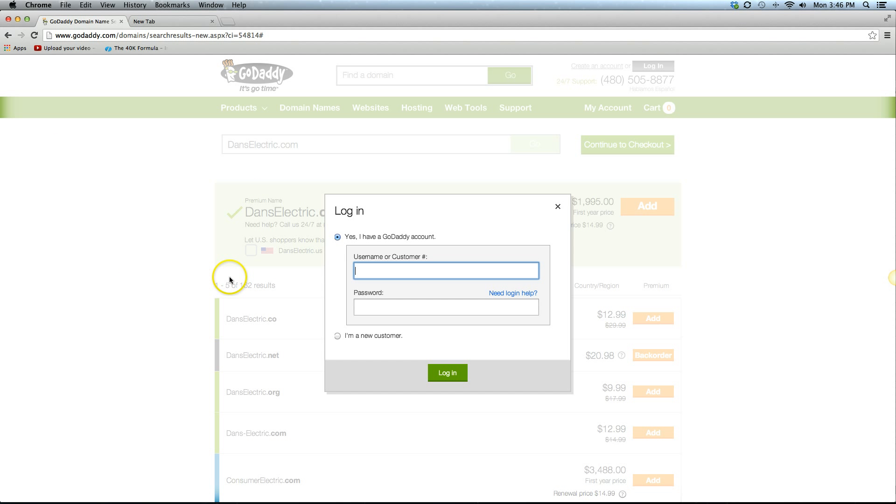
text(3)
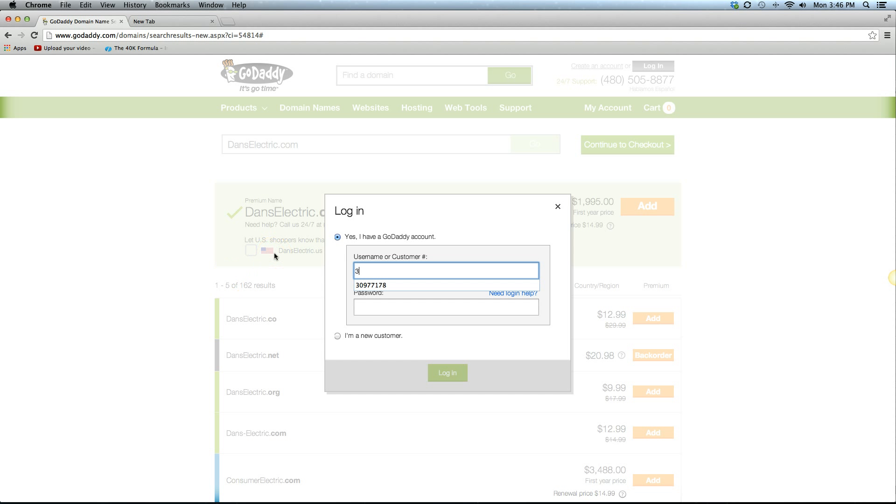
click(366, 285)
click(362, 306)
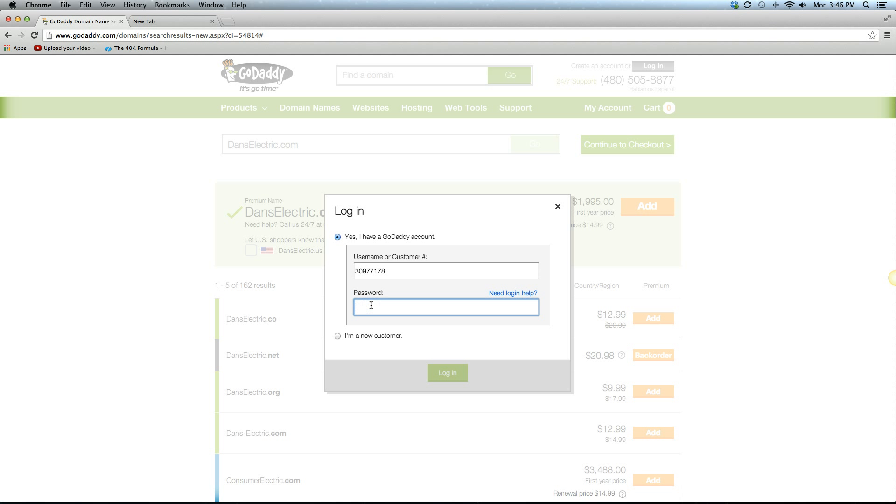
text(•••••••••••)
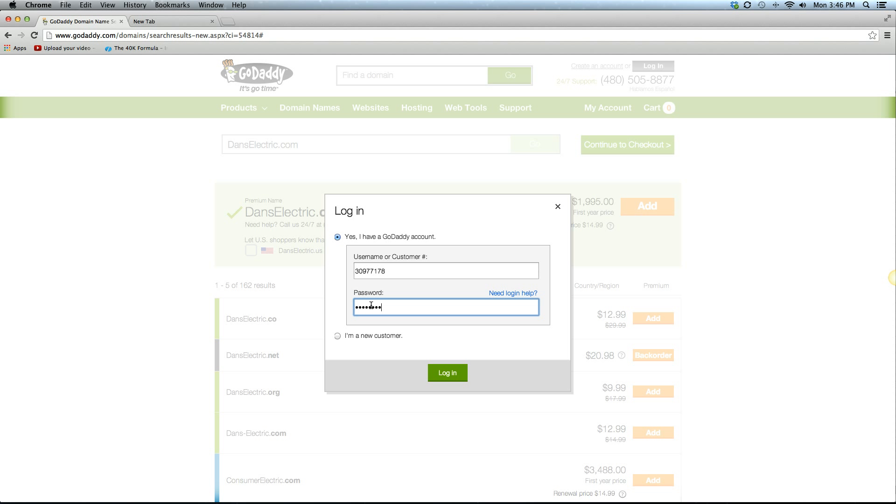
text(•)
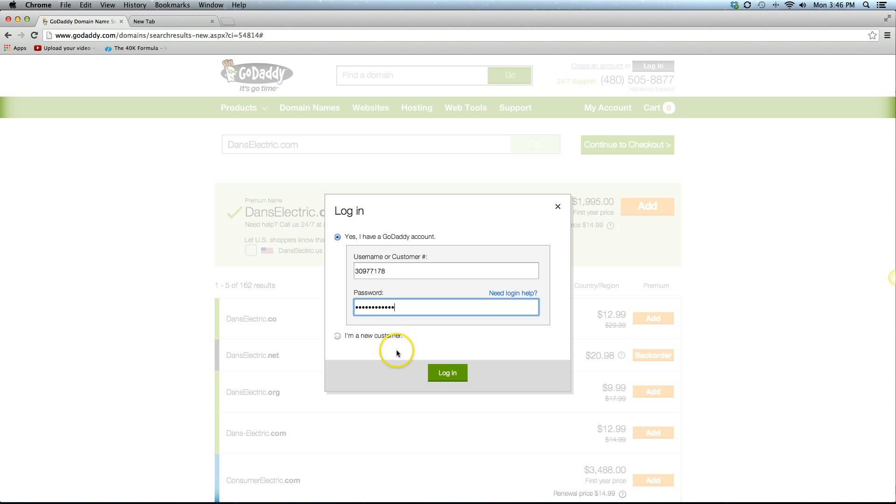
click(447, 373)
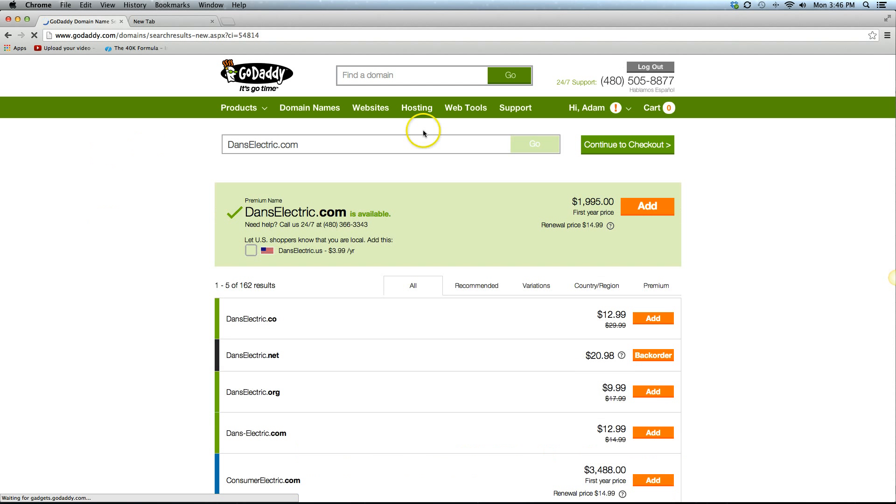
Launch the domain manager from the account page and open the details of ADAMONWINE.COM
mouse_move(585, 113)
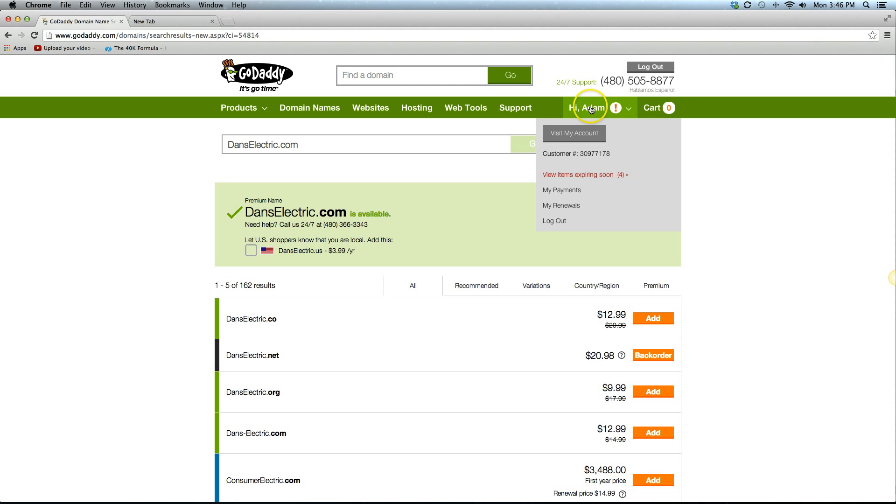
click(570, 135)
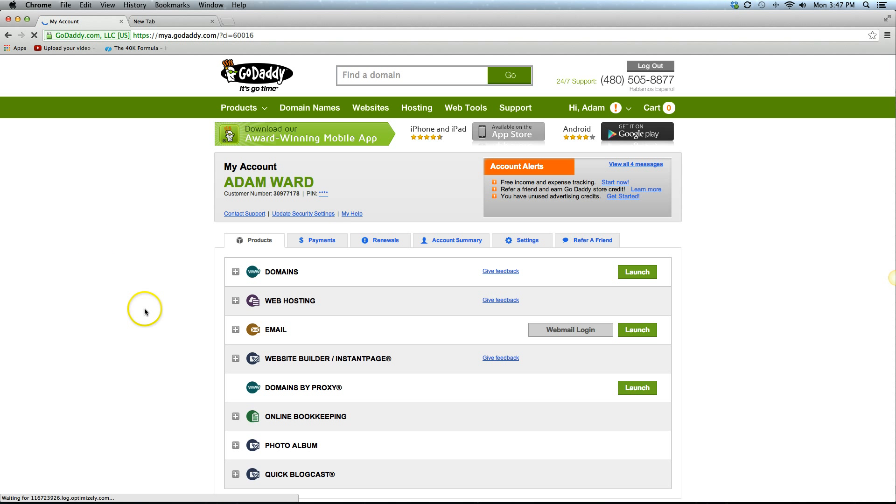
click(639, 272)
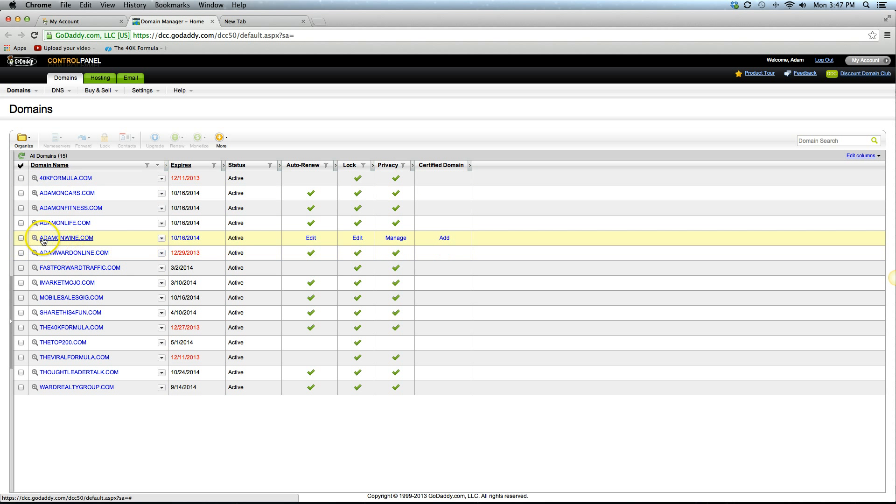
click(64, 242)
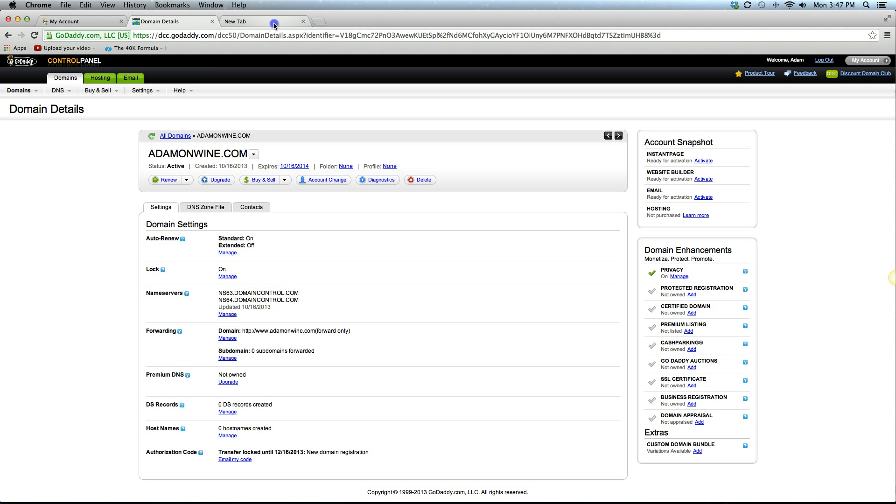
Open empowernetwork.com in the spare browser tab and go to the member's own blog for viewing and editing
click(245, 21)
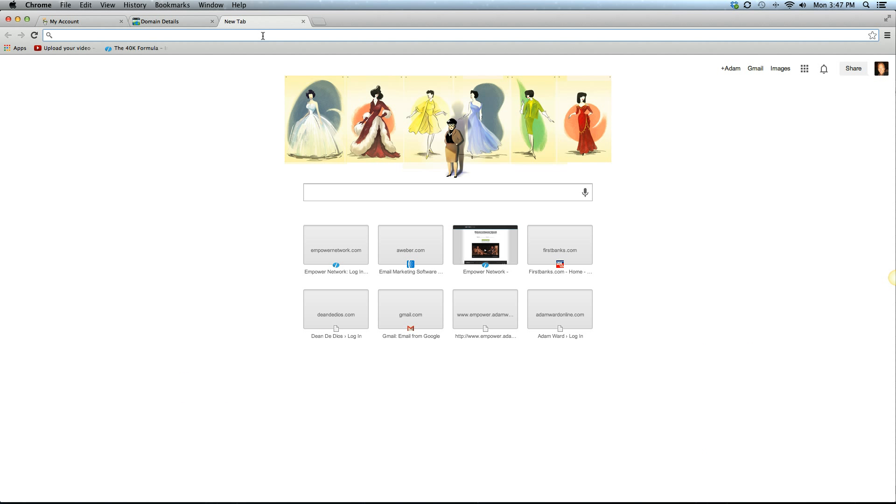
text(empowernetwork.com)
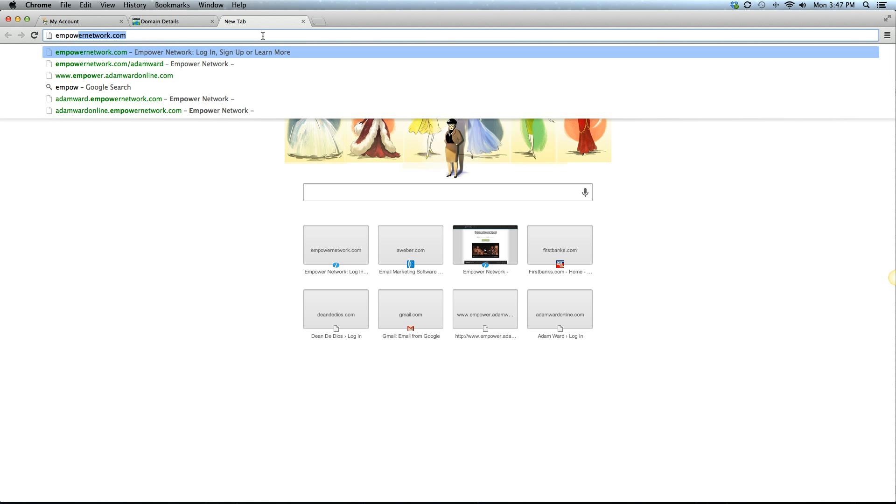
key(Return)
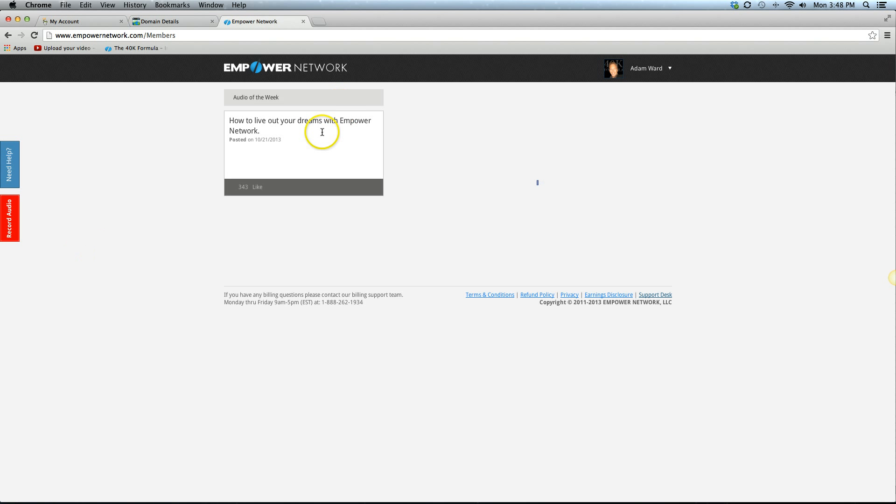
click(663, 69)
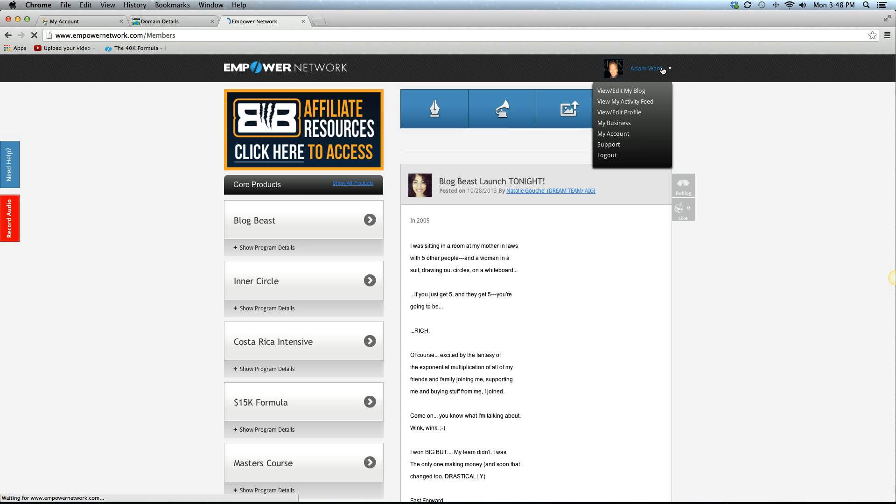
click(621, 91)
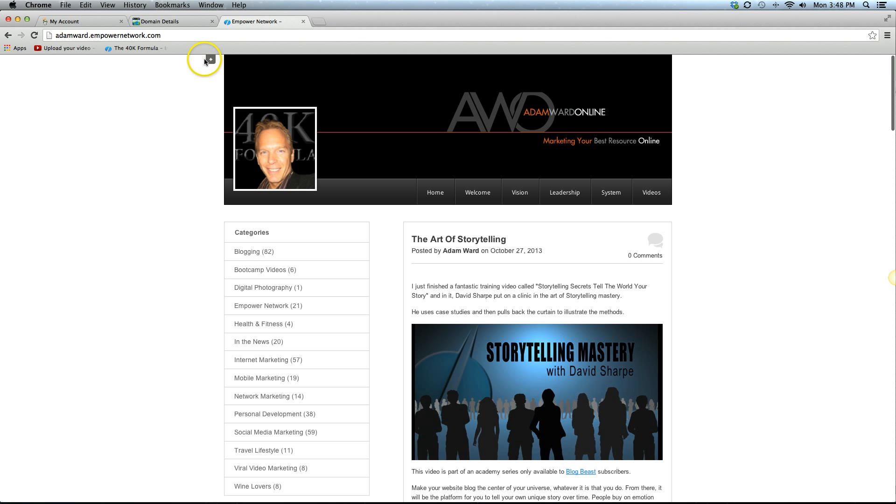
Expand the blog's customization options and switch to the Adam On Wine blog
click(211, 61)
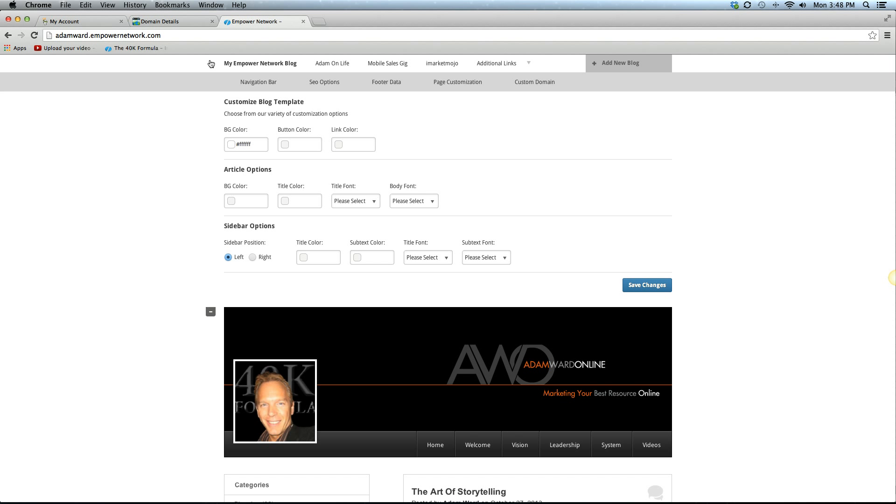
click(529, 63)
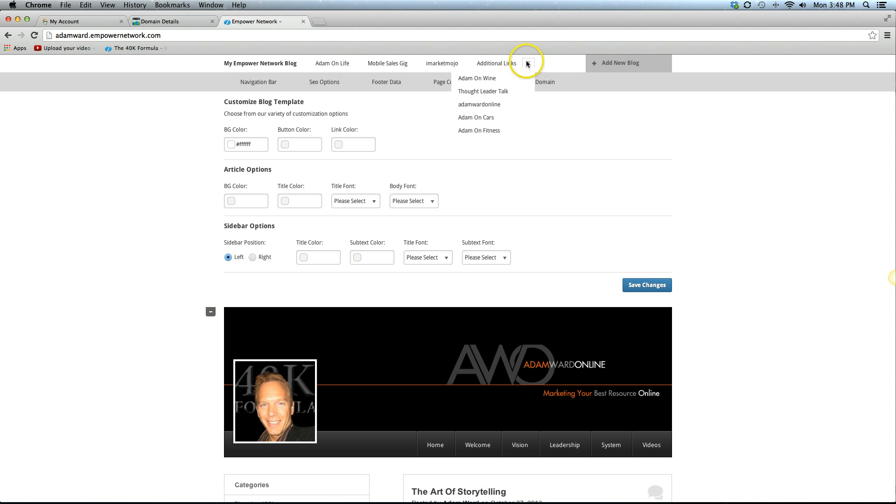
click(477, 80)
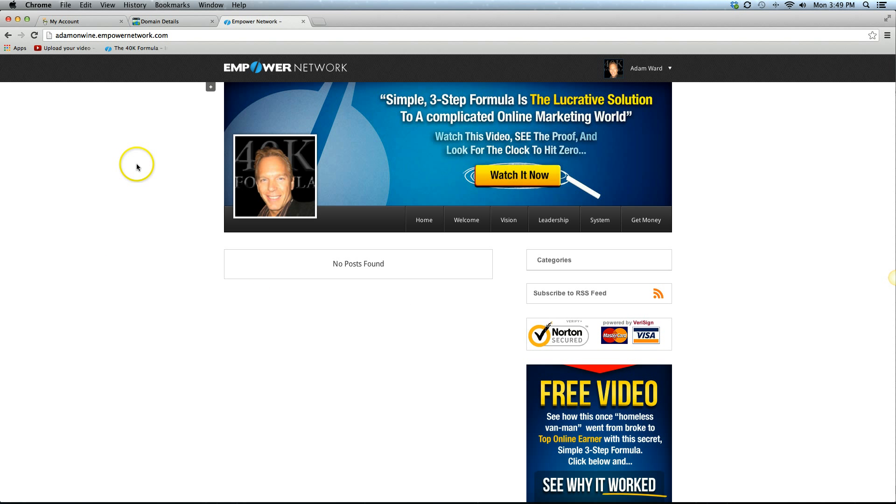
Open the Adam On Wine blog's custom domain settings and verify the custom domain adamonwine.com
click(211, 89)
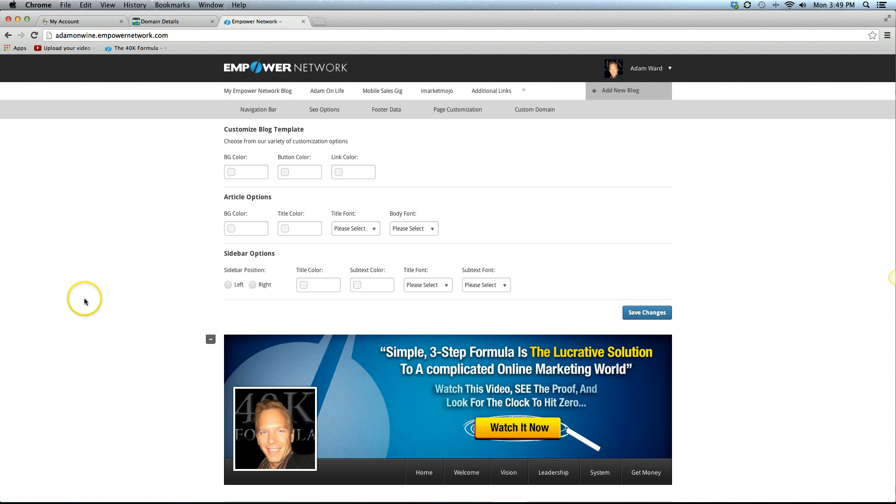
click(533, 111)
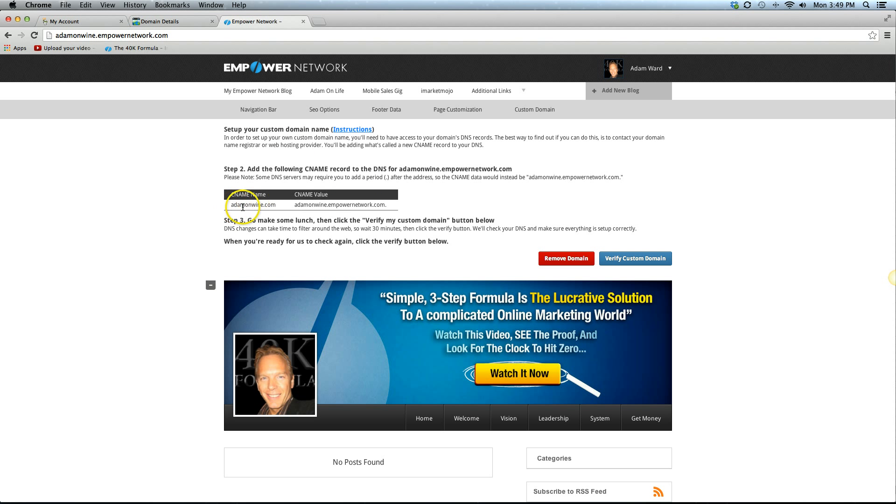
drag(231, 204, 277, 205)
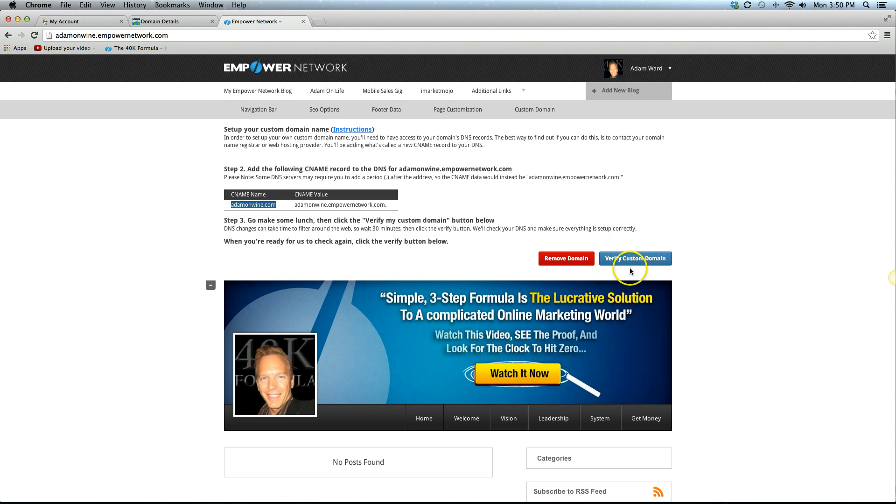
click(640, 261)
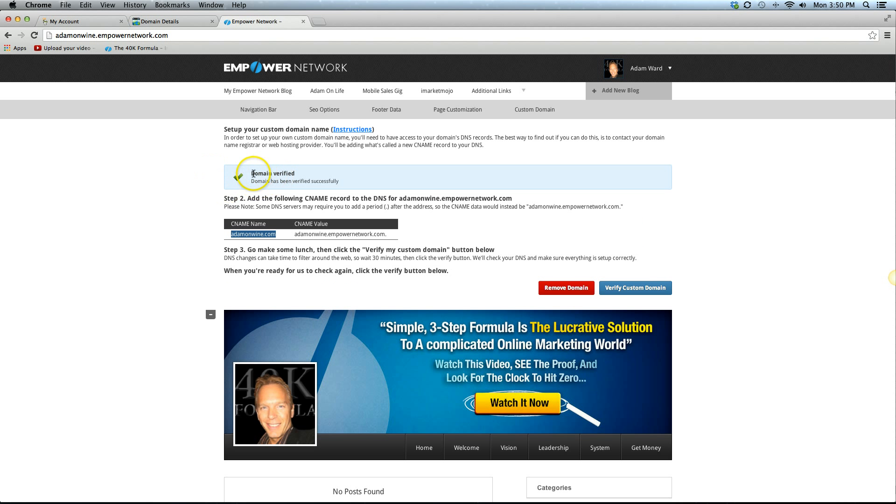
drag(252, 174, 301, 173)
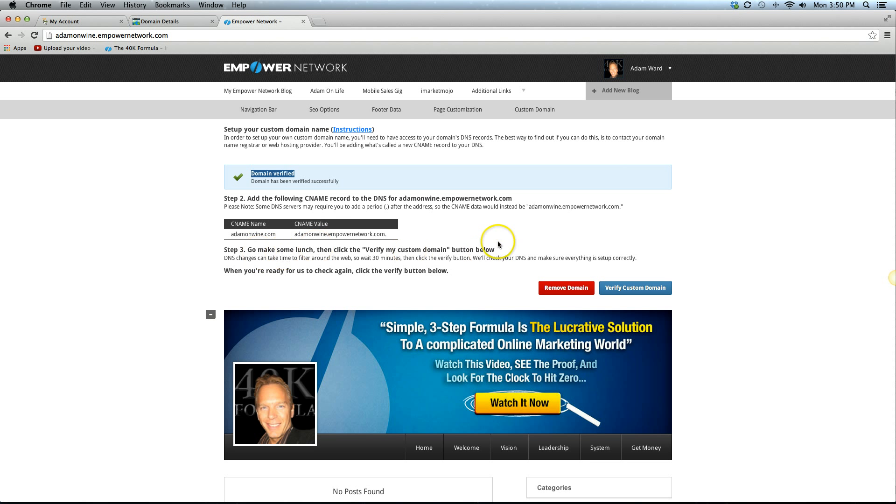
Examine the CNAME name and highlight the CNAME value adamonwine.empowernetwork.com in the domain setup instructions
click(235, 236)
drag(274, 236, 276, 236)
click(304, 237)
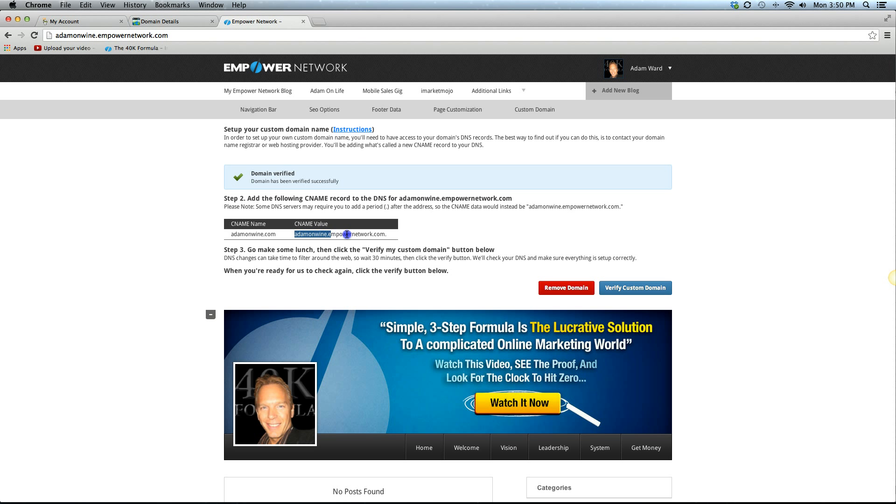
drag(384, 235, 385, 235)
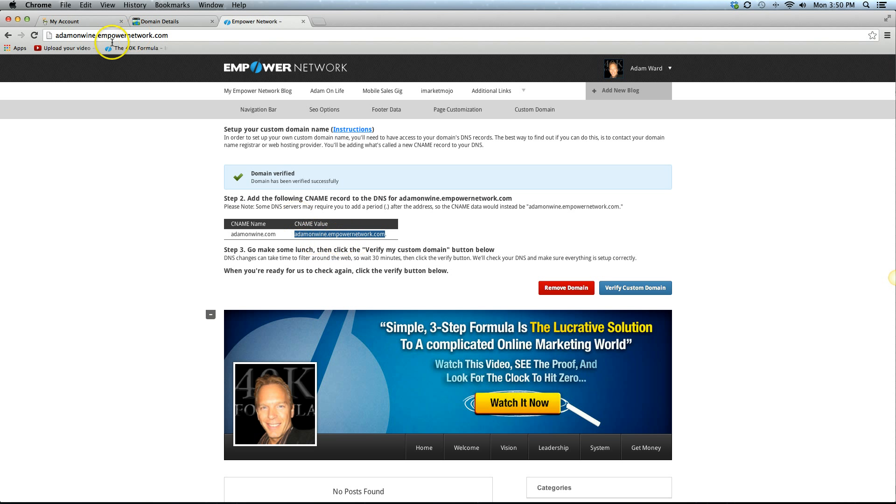
Return to the GoDaddy domain details and open the DNS zone file of ADAMONWINE.COM for editing
click(155, 23)
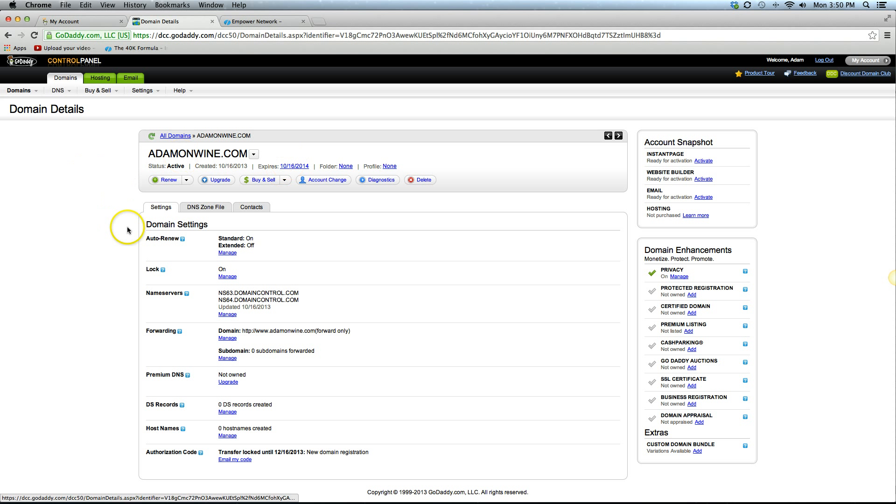
click(205, 210)
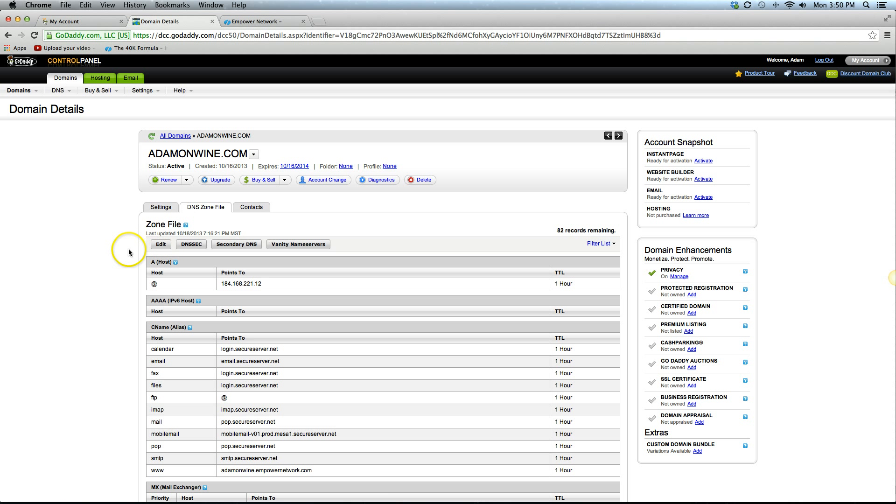
click(161, 246)
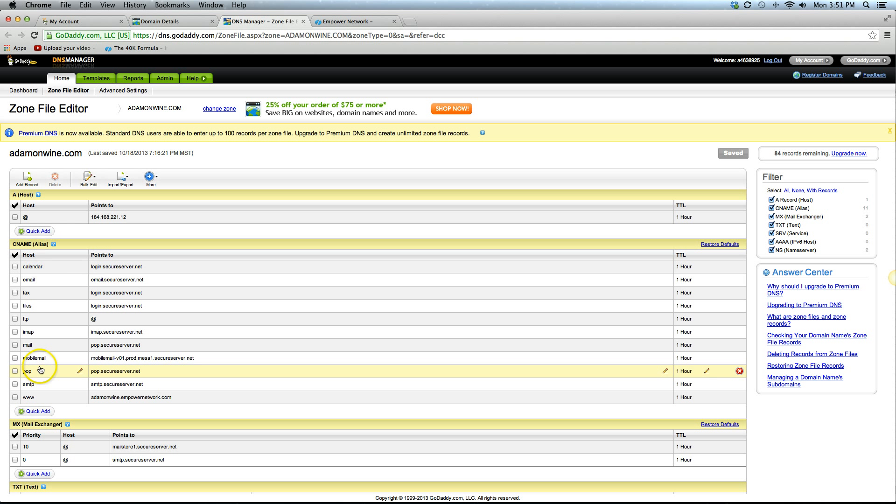
Open the www CNAME record for editing and compare its target with the CNAME value in the Empower Network setup instructions
click(129, 397)
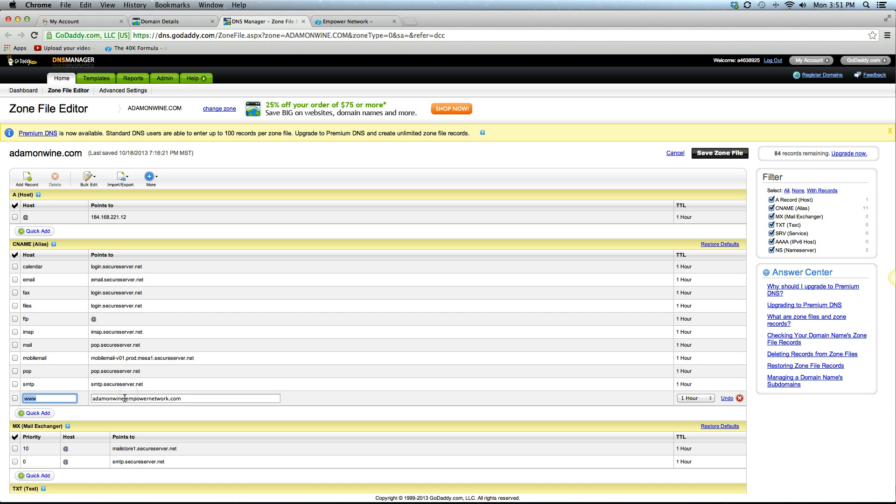
drag(196, 399, 75, 396)
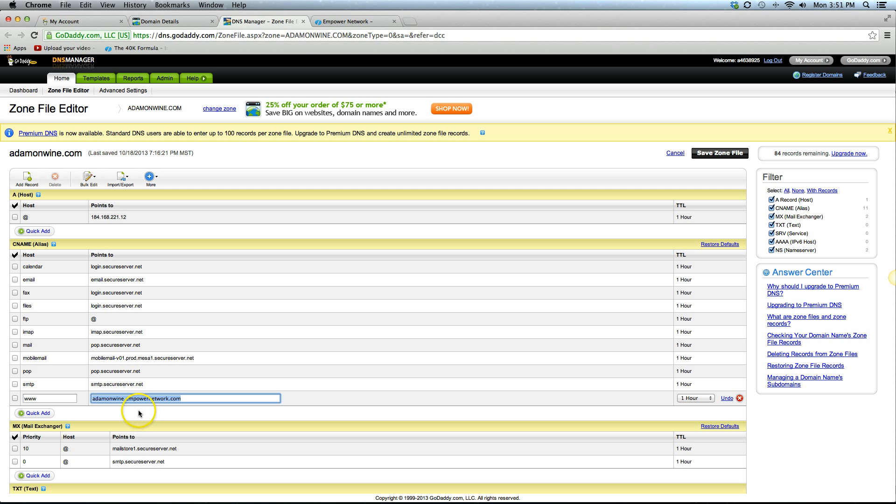
click(358, 22)
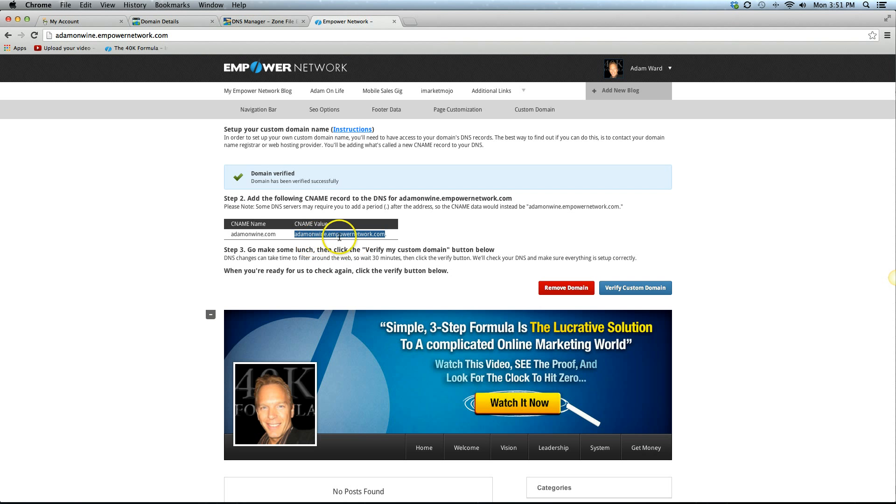
click(250, 23)
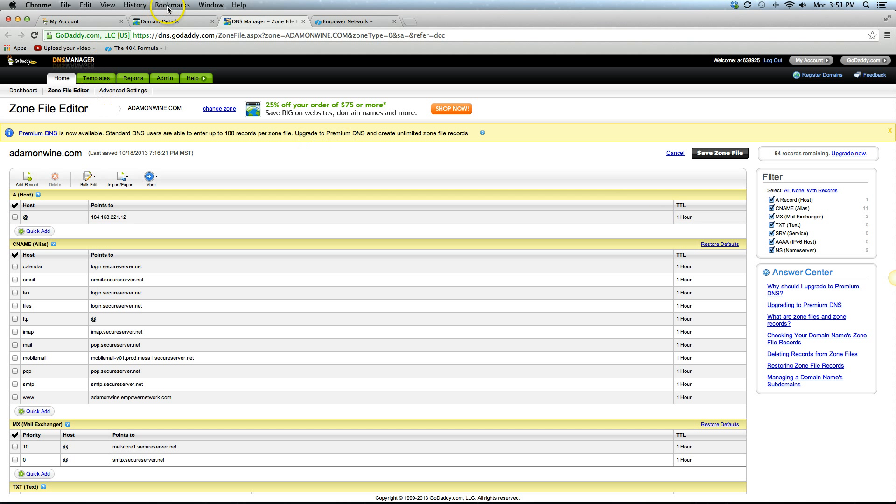
Open the domain forwarding settings in the GoDaddy domain details and examine the www prefix and domain name of the forwarding address
click(178, 22)
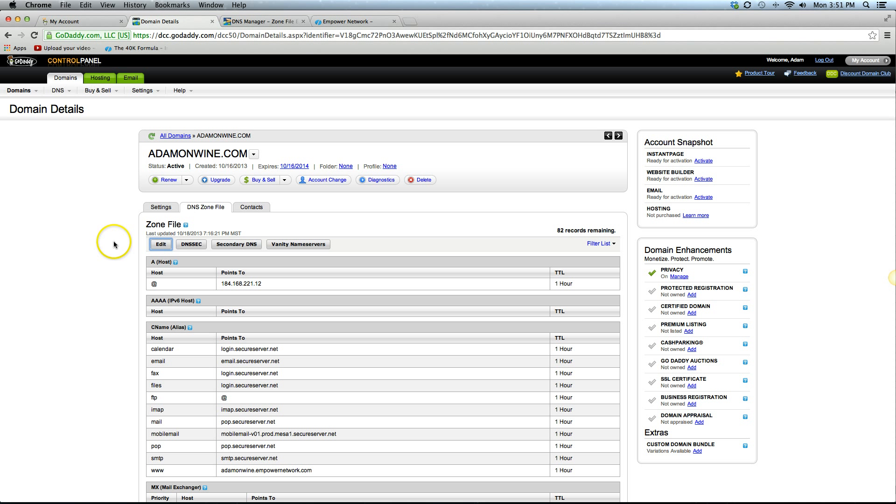
click(162, 208)
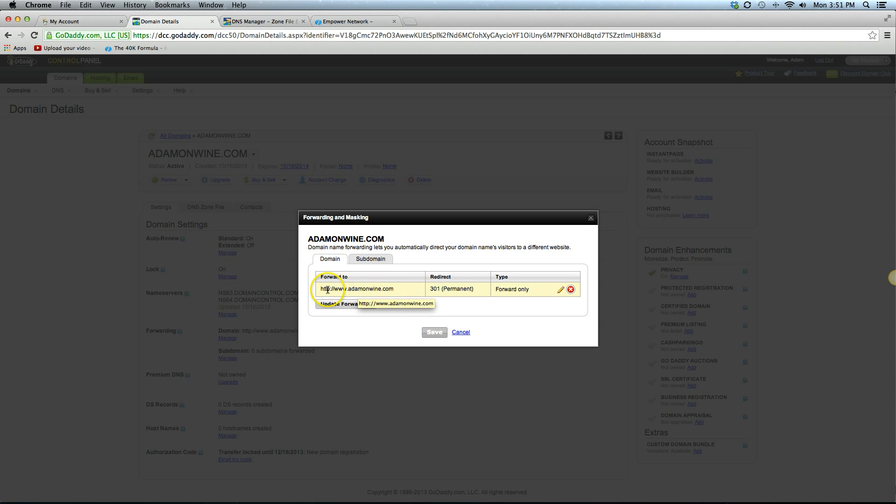
drag(349, 290, 393, 290)
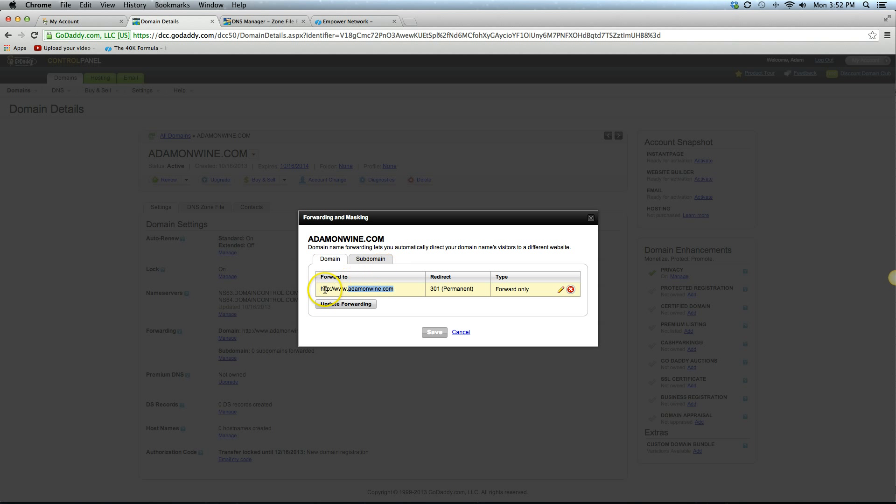
double_click(341, 288)
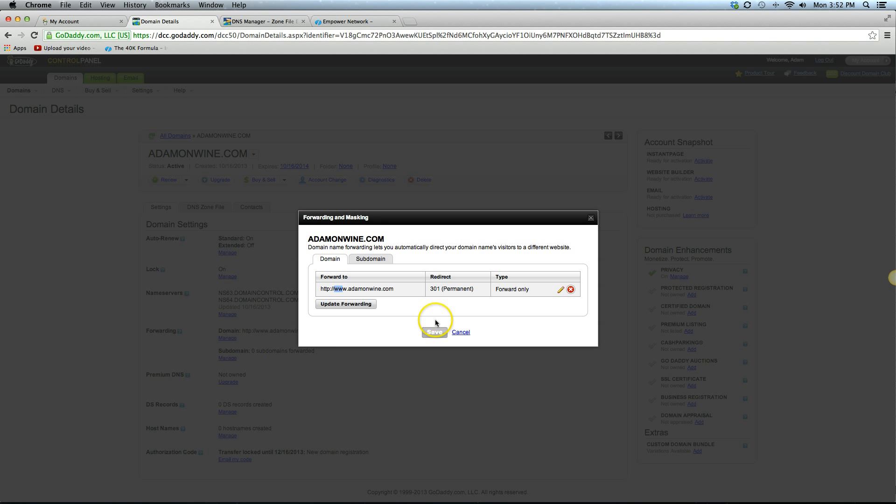
click(341, 288)
double_click(341, 288)
click(349, 307)
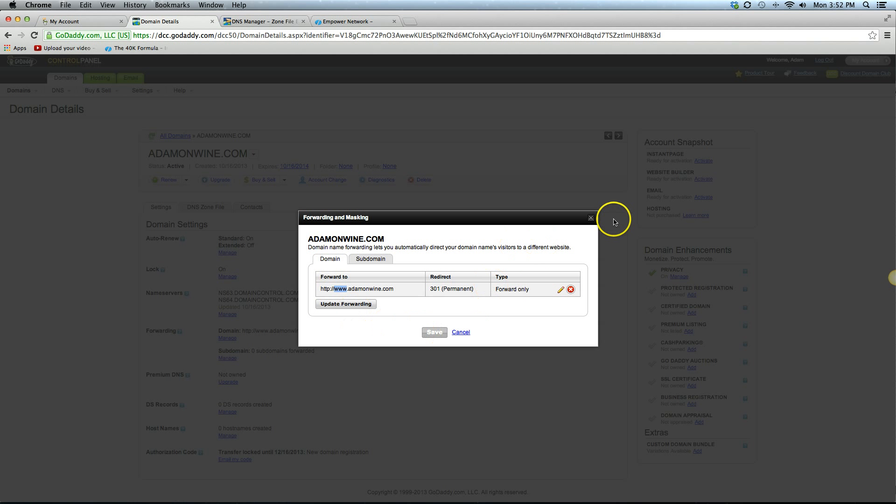
click(591, 218)
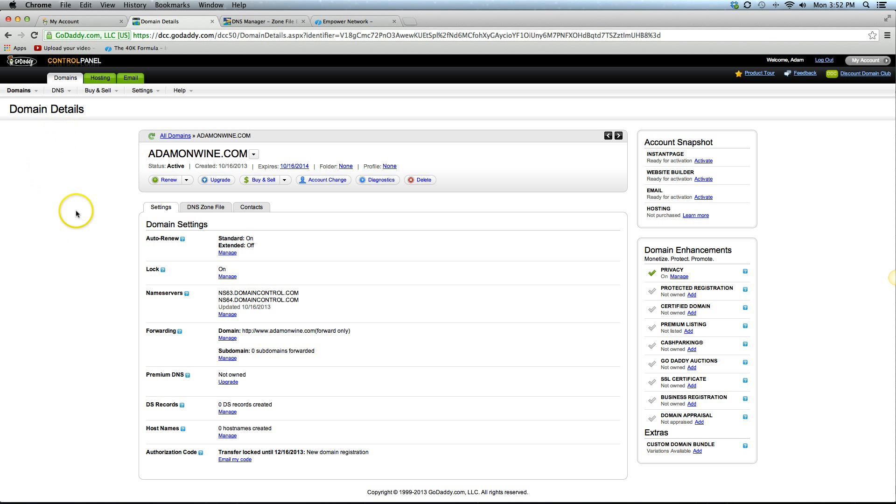
Load adamonwine.com in a new browser tab to test the custom domain
click(410, 21)
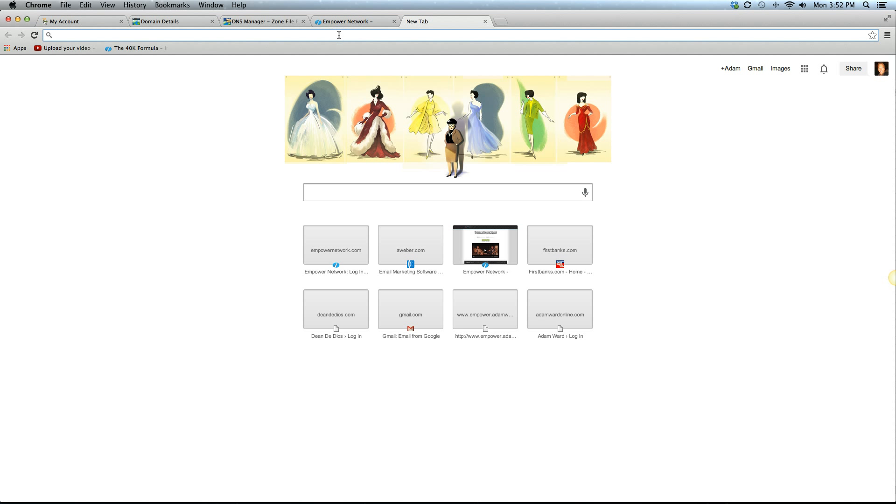
text(adam)
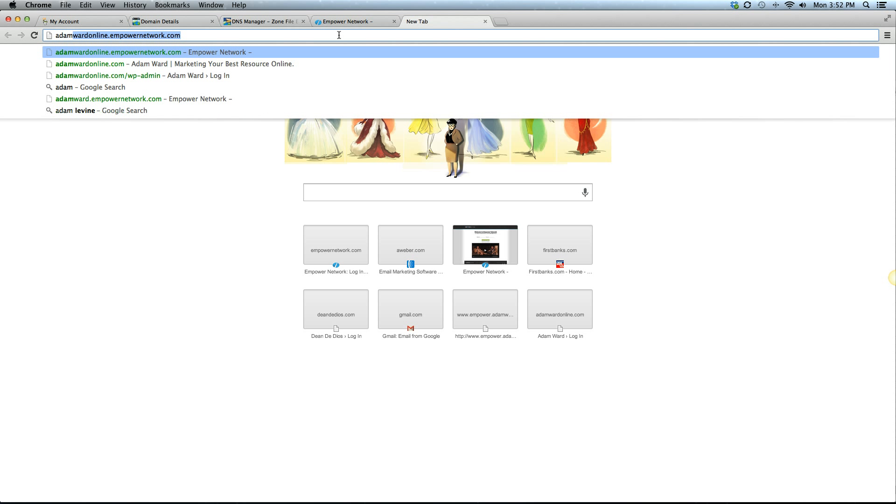
key(BackSpace)
key(BackSpace)
key(BackSpace)
key(BackSpace)
key(BackSpace)
text(am)
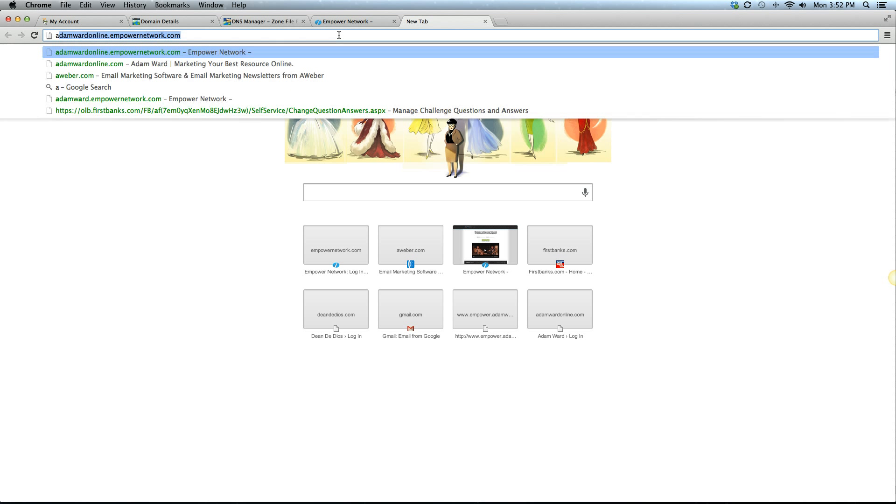
key(BackSpace)
key(BackSpace)
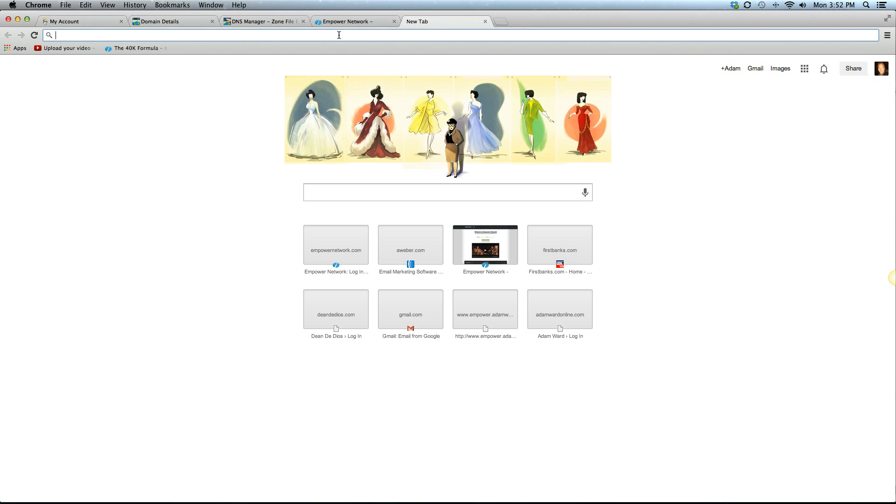
text(adamonwi)
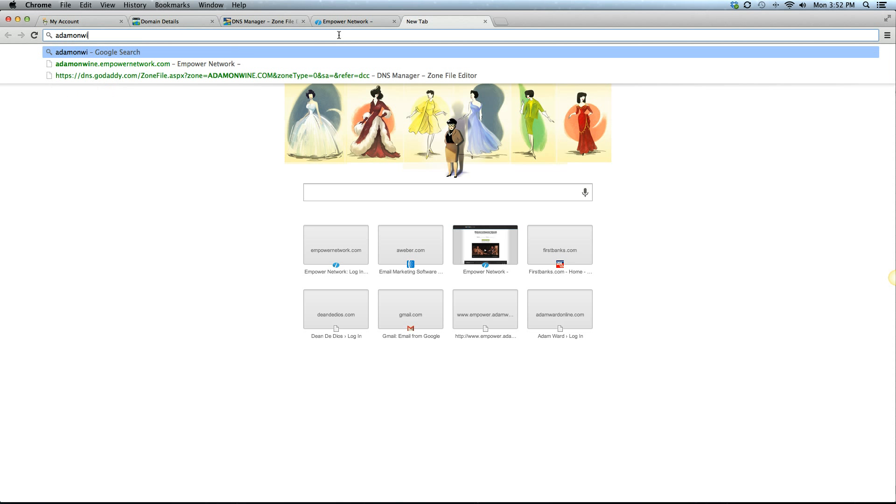
text(ne.com)
key(Return)
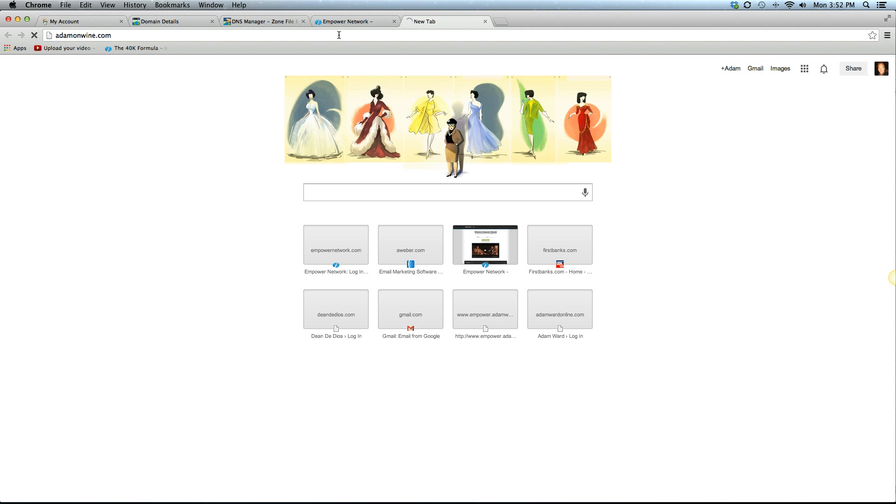